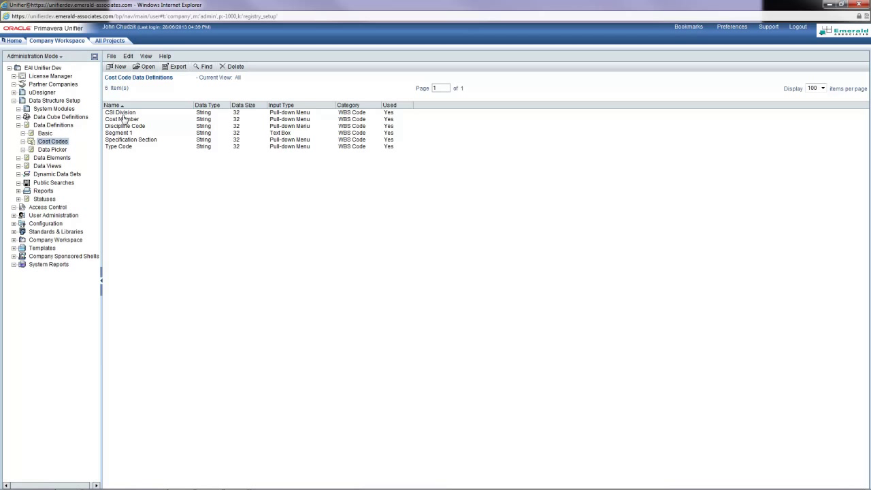
Select the CSI Division entry in the Cost Code Data Definitions list.
left_click(123, 113)
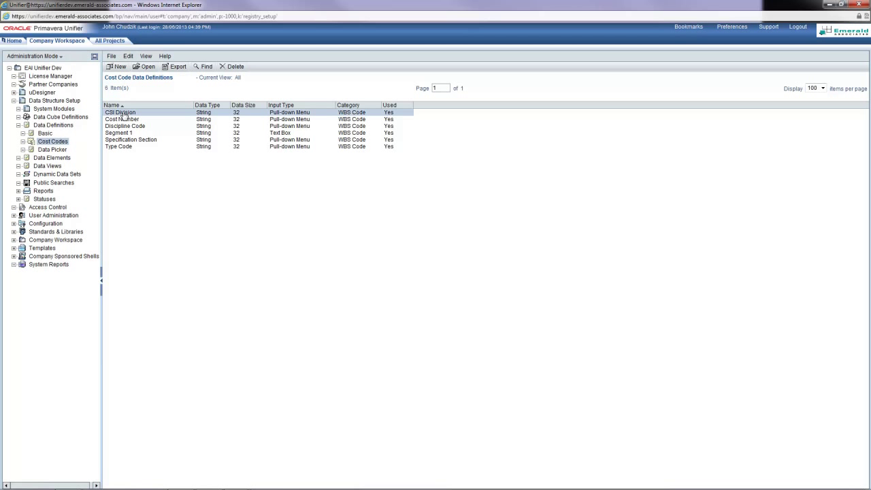
double_click(123, 115)
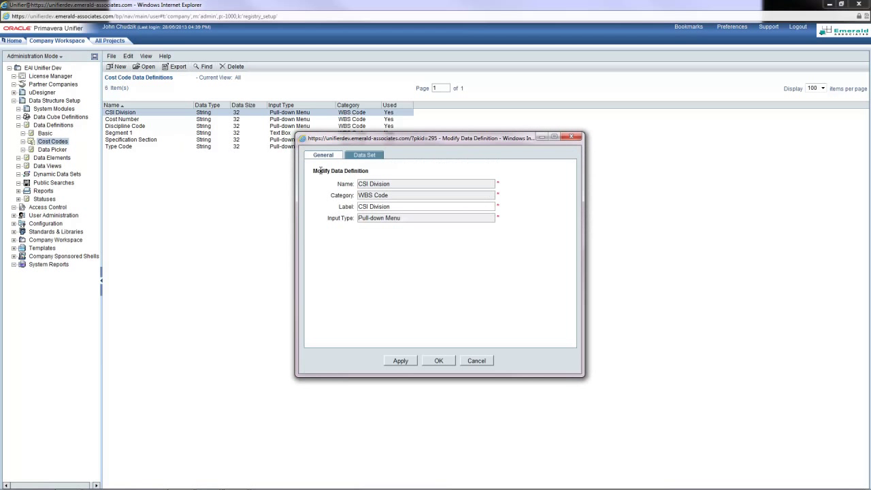
left_click(354, 156)
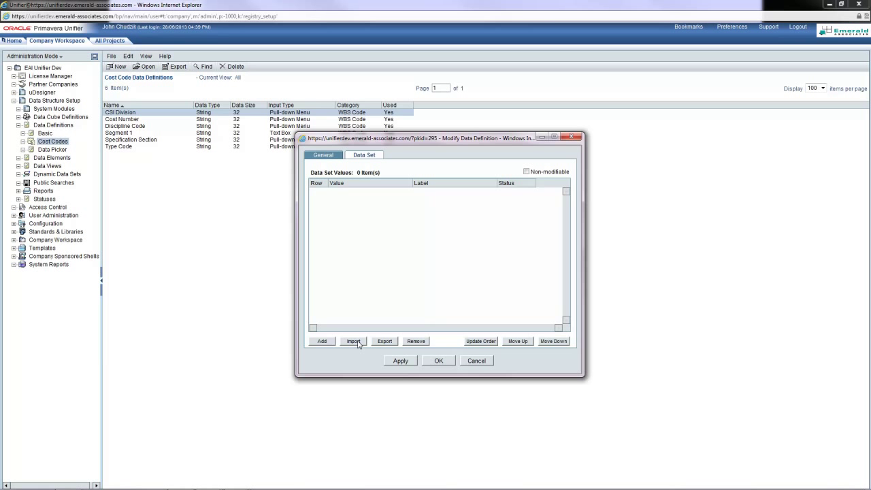
left_click(475, 361)
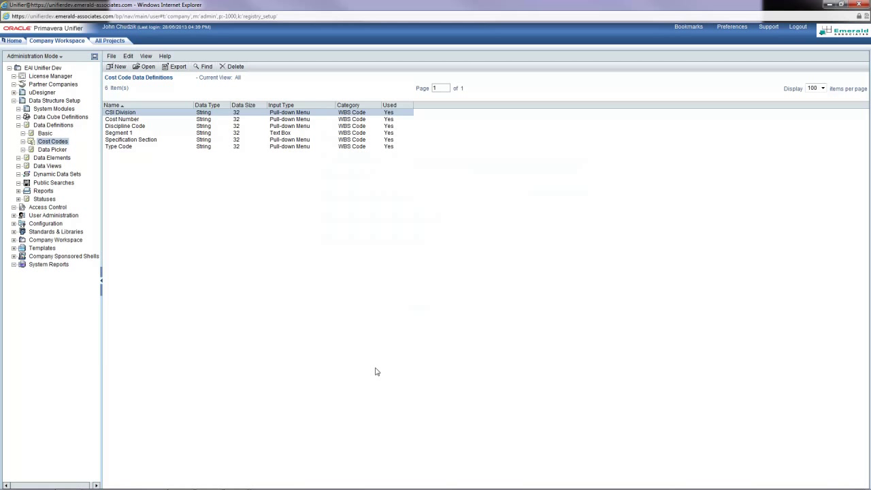
Switch to the browser and log in to PCM-Unifier-Migrator.
key("alt+Tab")
key("alt+Tab")
key("alt+Tab")
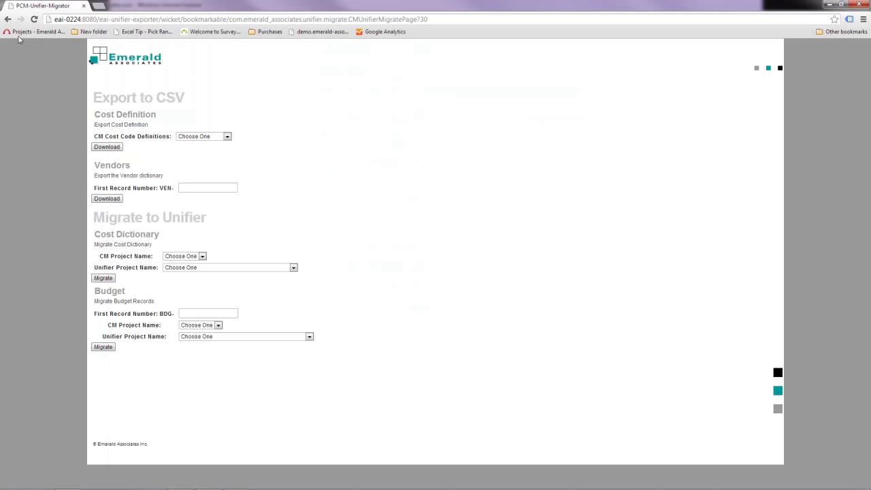
left_click(8, 19)
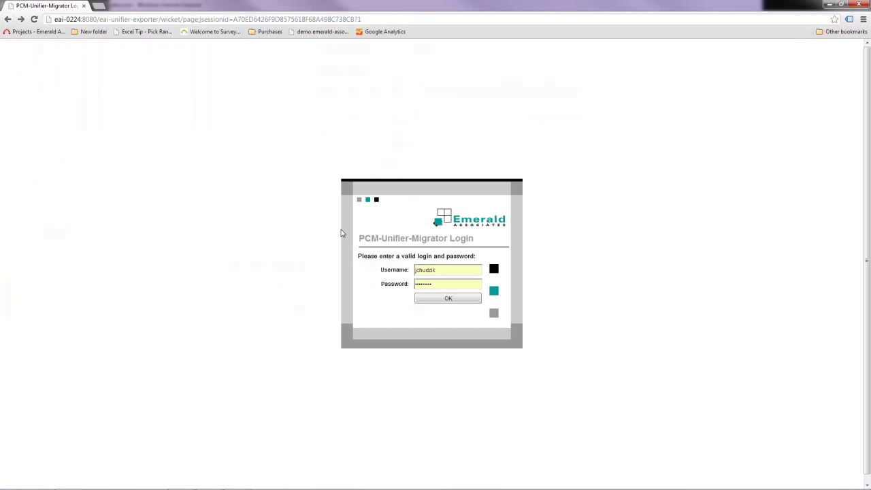
left_click(439, 302)
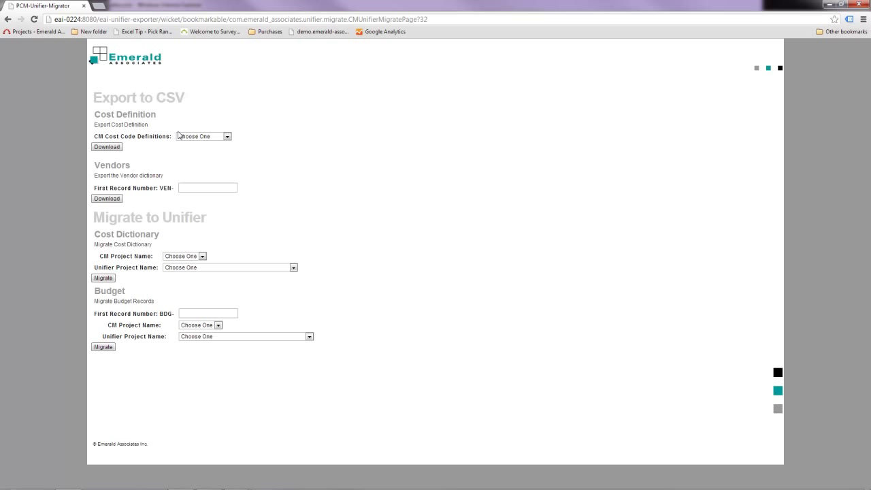
Download the DIVI CM cost code definitions as Cost Definition.csv.
left_click(227, 137)
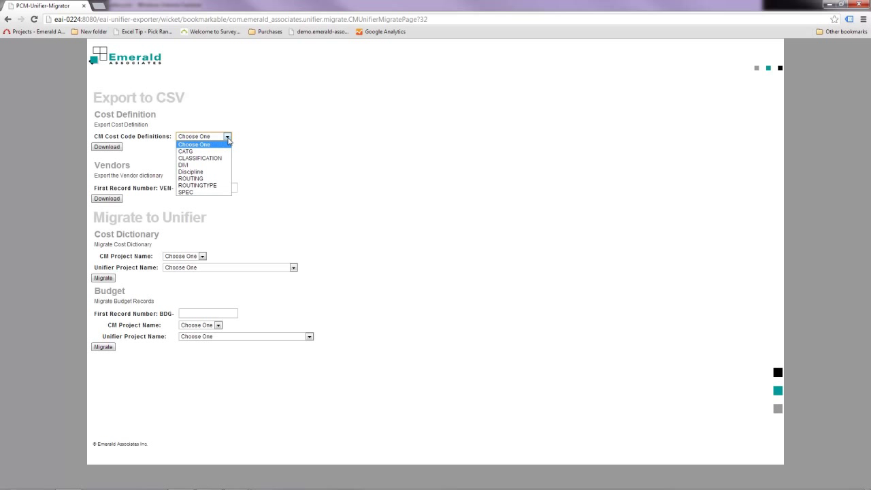
left_click(185, 165)
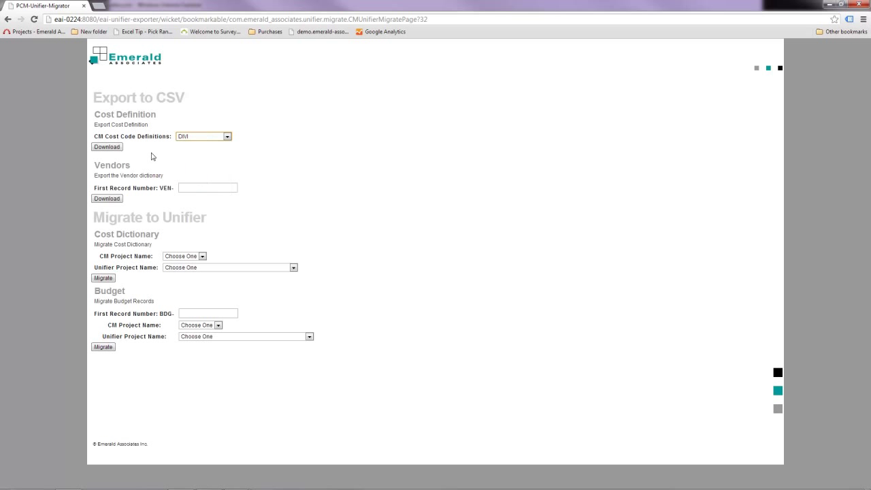
left_click(98, 148)
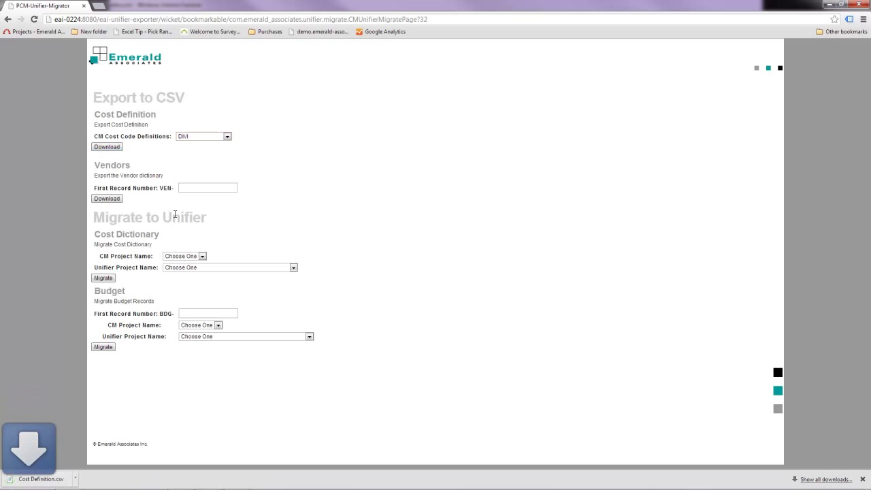
left_click(92, 479)
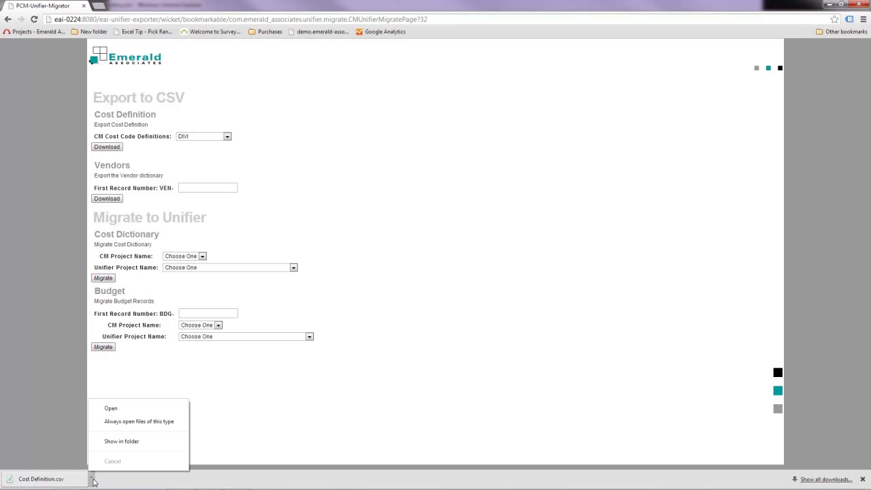
Show Cost Definition.csv in the Downloads folder, then return to Unifier.
left_click(111, 442)
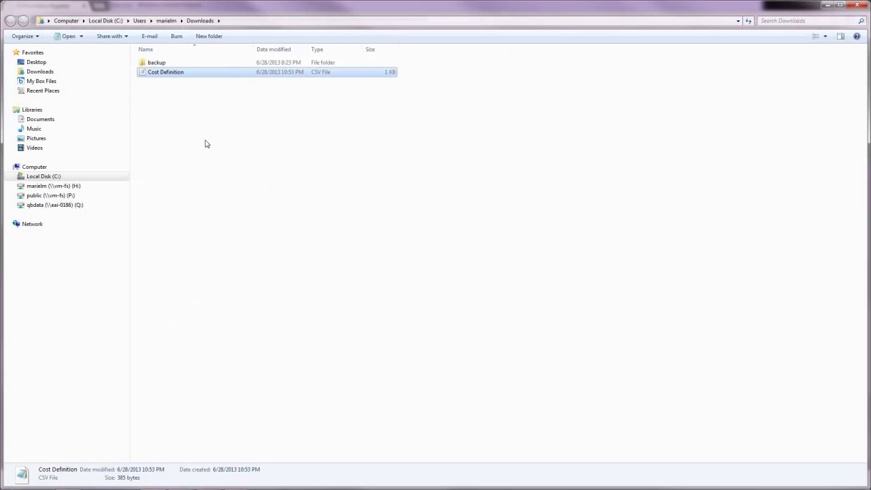
key("alt+Tab")
key("alt+Tab")
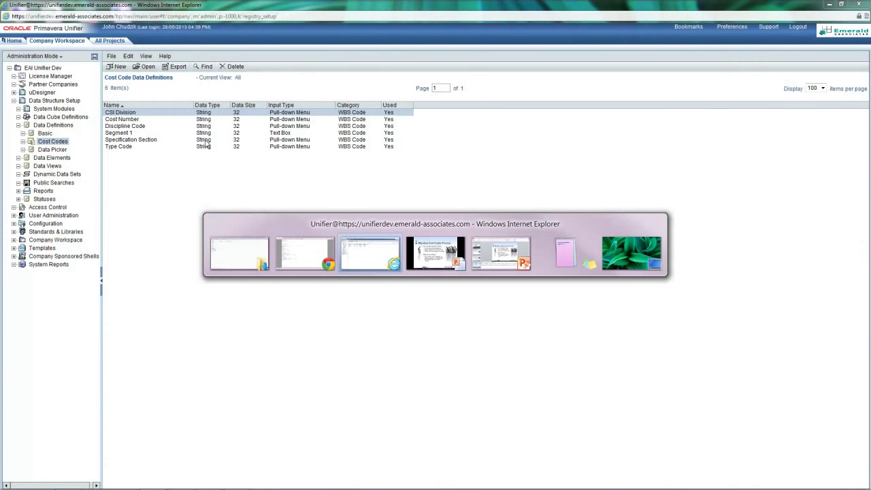
Import Cost Definition.csv into the CSI Division data set, adding 17 division values, and save.
double_click(120, 115)
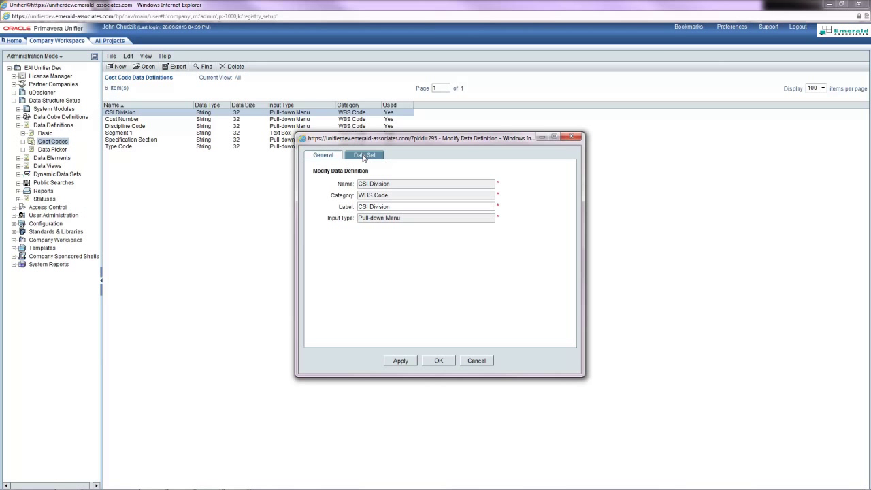
left_click(364, 156)
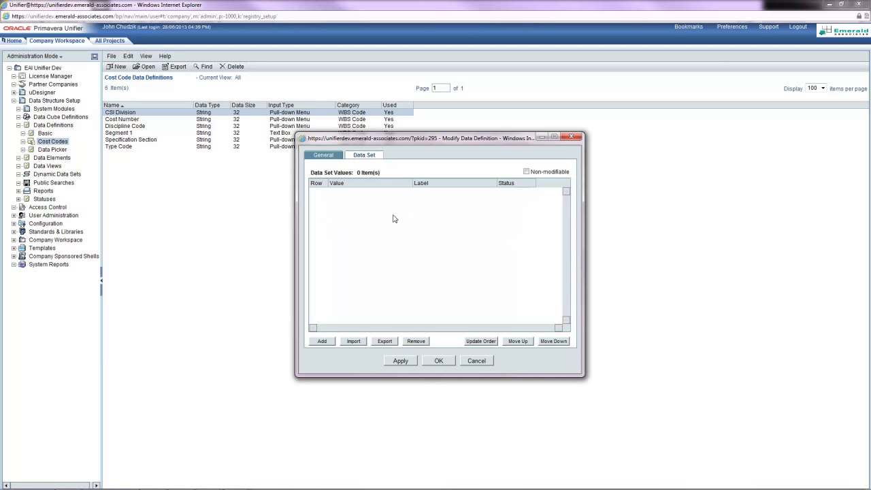
left_click(354, 341)
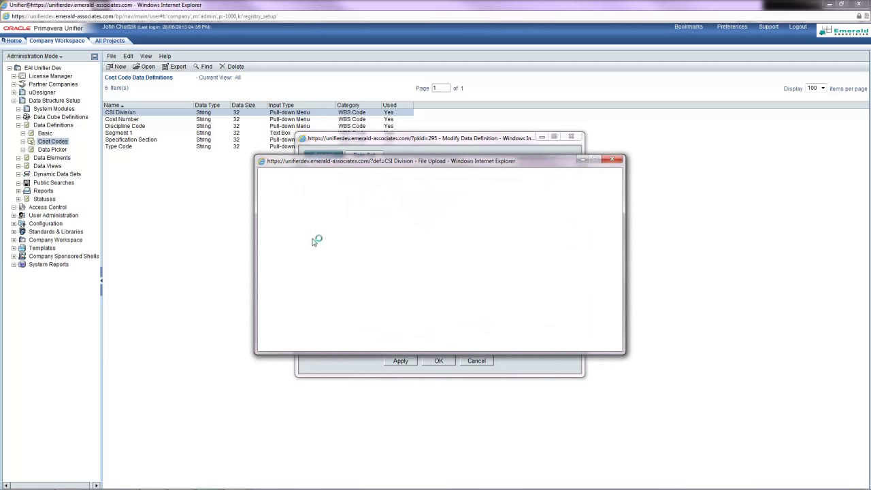
left_click(408, 89)
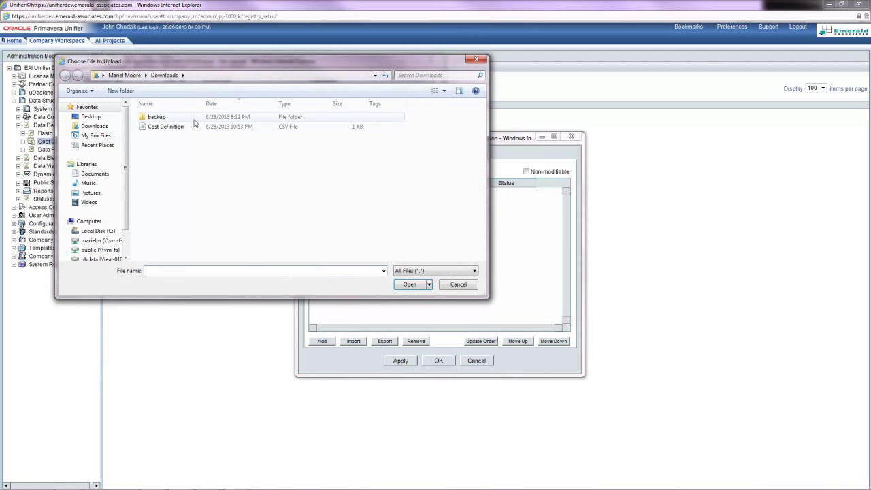
left_click(170, 127)
left_click(411, 285)
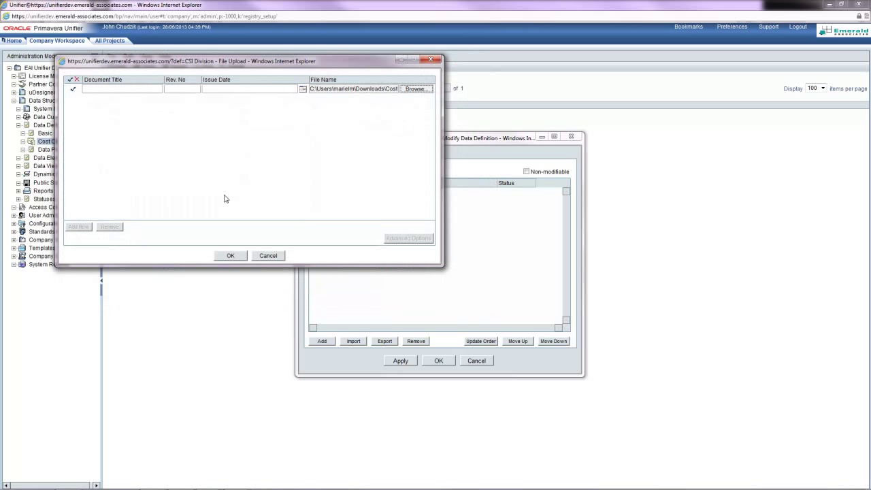
left_click(231, 257)
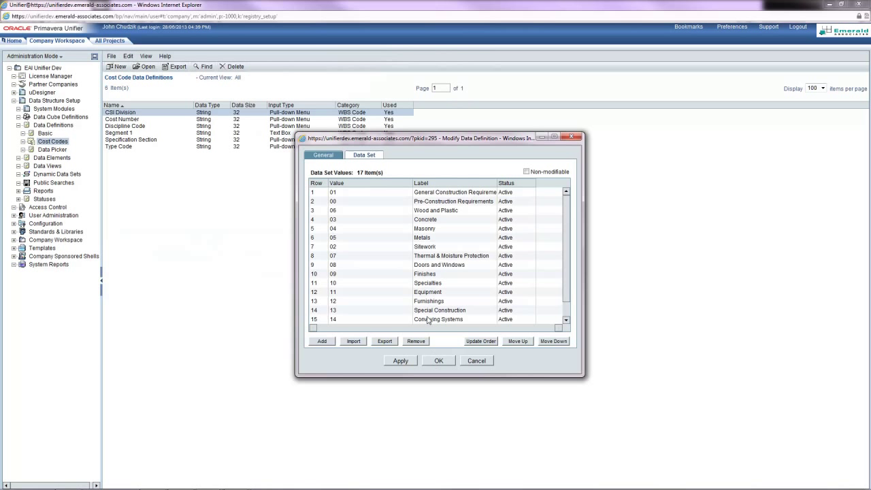
left_click(438, 362)
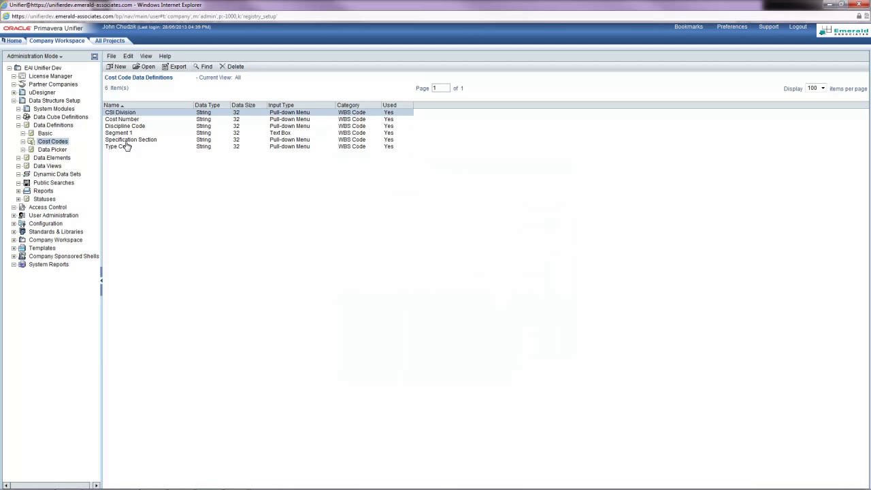
Add Specification Section and Type Code to the selection alongside CSI Division.
left_click(125, 141, "ctrl")
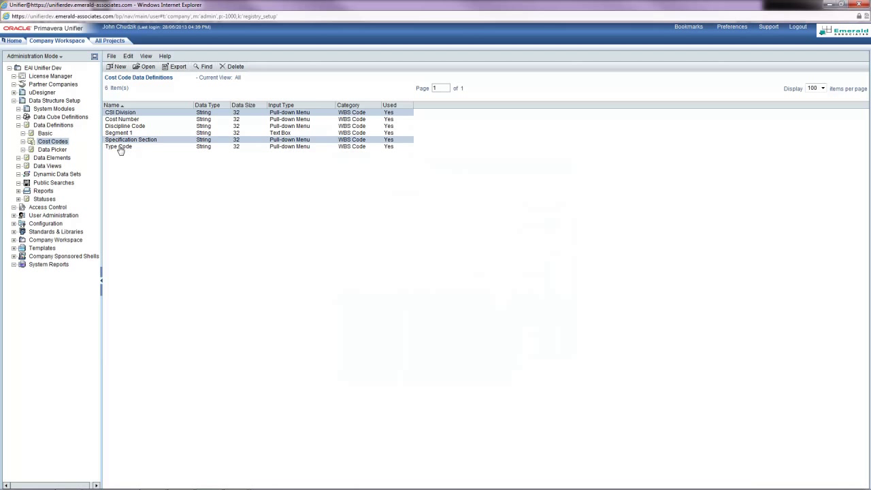
left_click(119, 147, "ctrl")
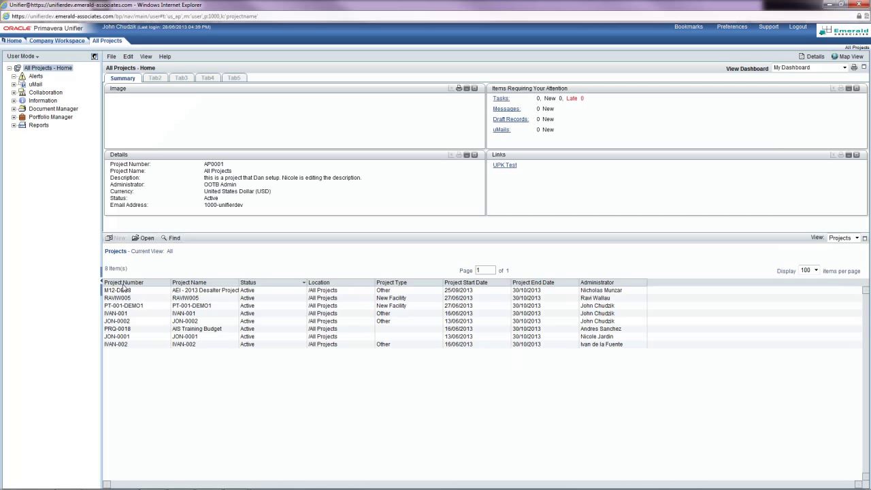
In project PT-001-DEMO1, open Cost Manager > Cost Sheet and view Project Cost Sheet's properties.
left_click(127, 307)
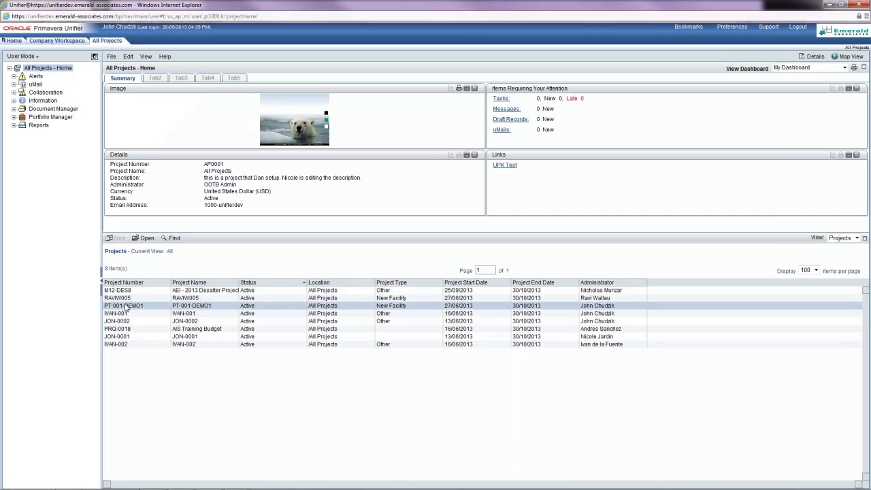
double_click(126, 307)
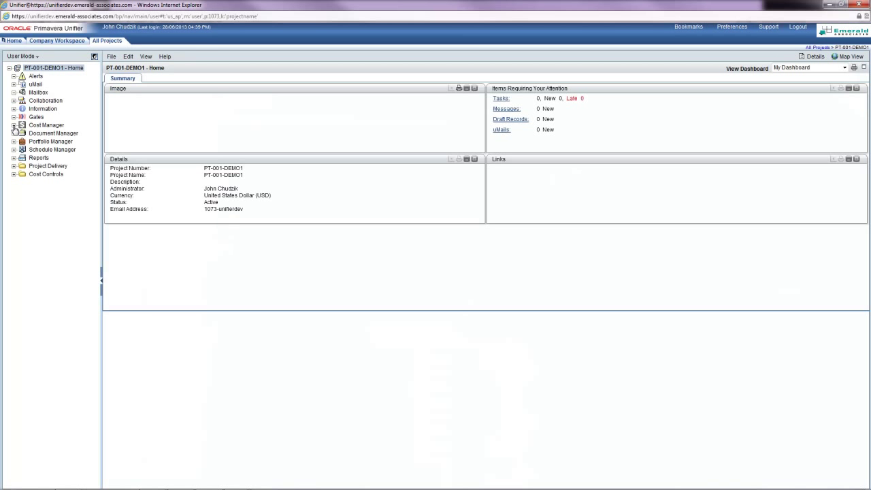
left_click(13, 125)
left_click(14, 126)
left_click(13, 125)
left_click(47, 141)
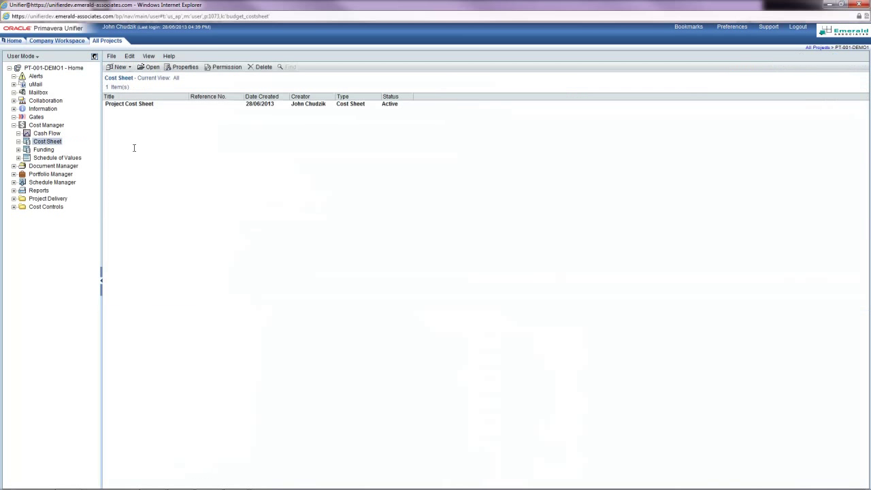
left_click(126, 107)
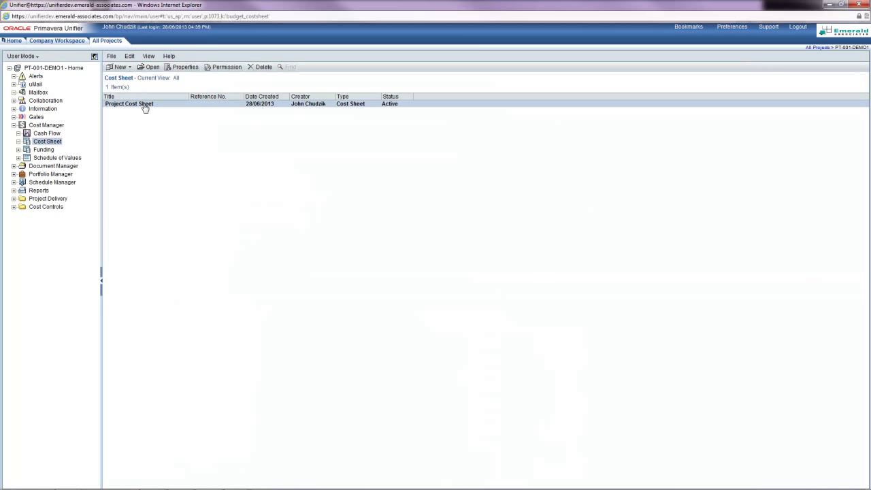
left_click(183, 67)
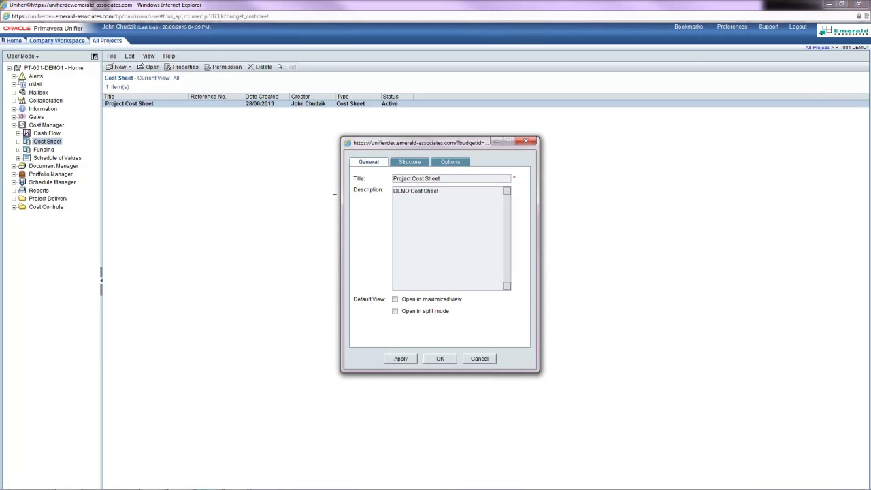
Review the Structure settings, then open the empty Project Cost Sheet and close it.
left_click(412, 166)
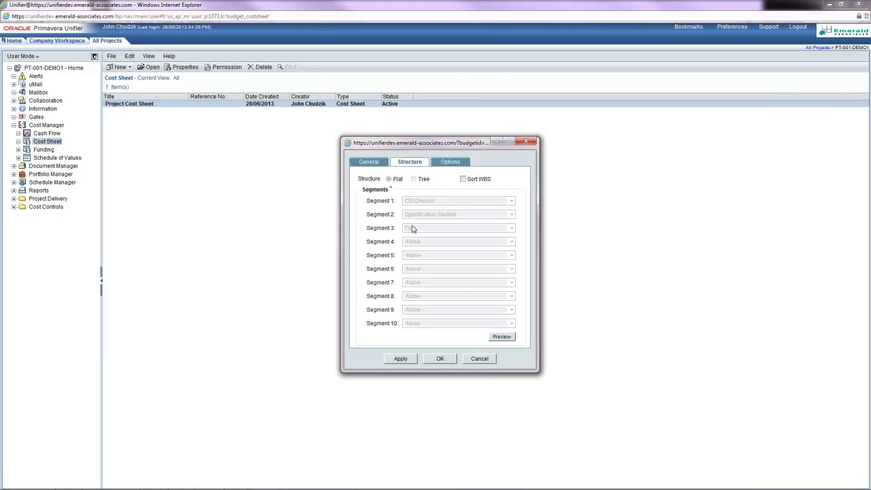
left_click(439, 358)
double_click(132, 105)
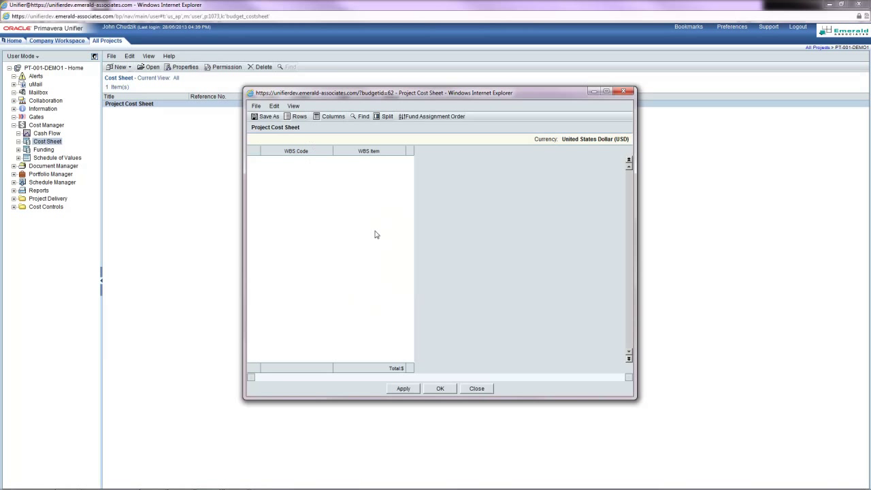
left_click(476, 389)
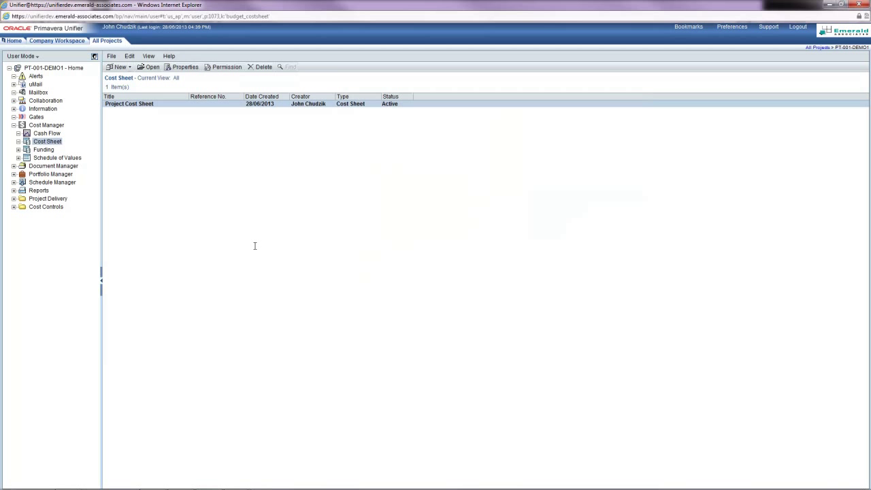
In the migrator's Cost Dictionary section, choose DEMO as the source CM project.
key("alt+Tab")
key("alt+Tab")
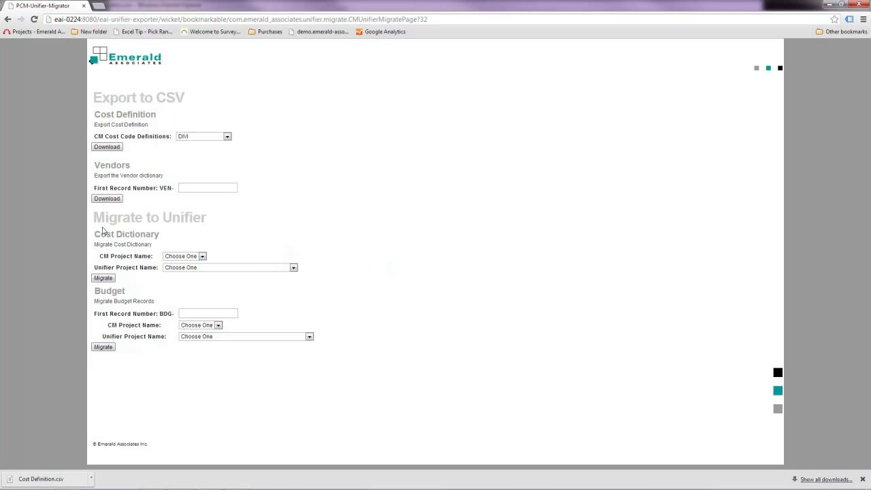
left_click_drag(96, 219, 202, 218)
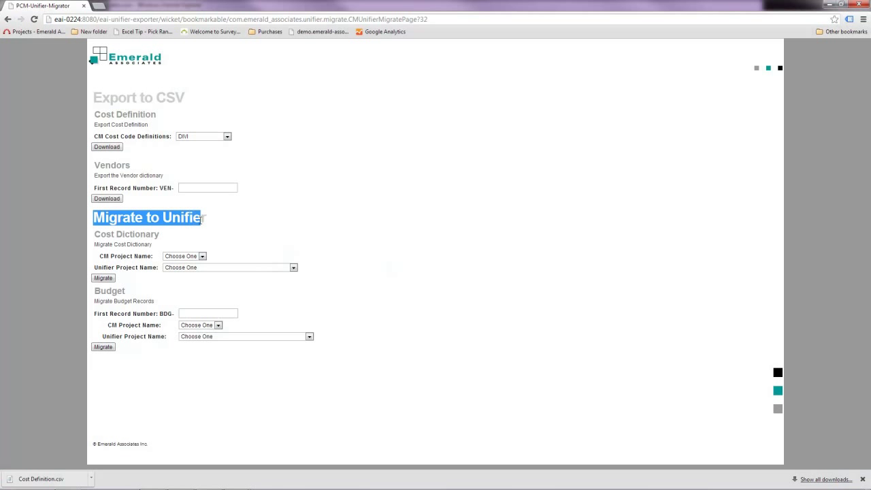
left_click(125, 235)
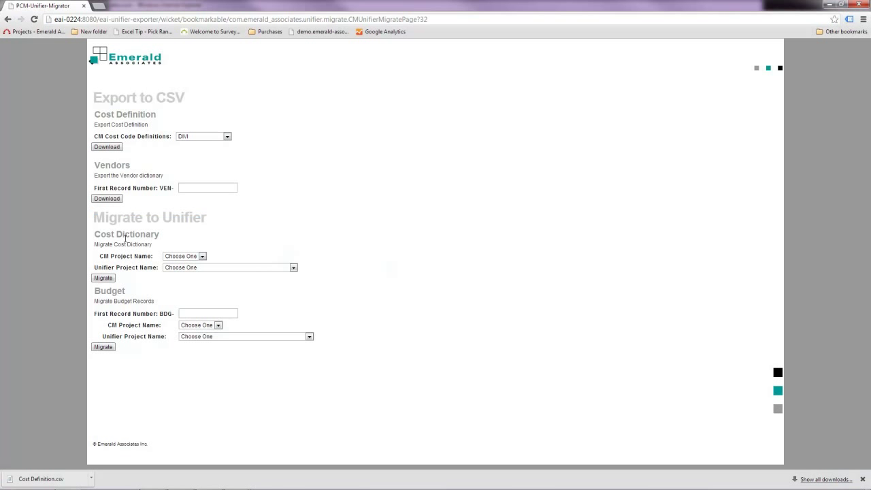
left_click(202, 256)
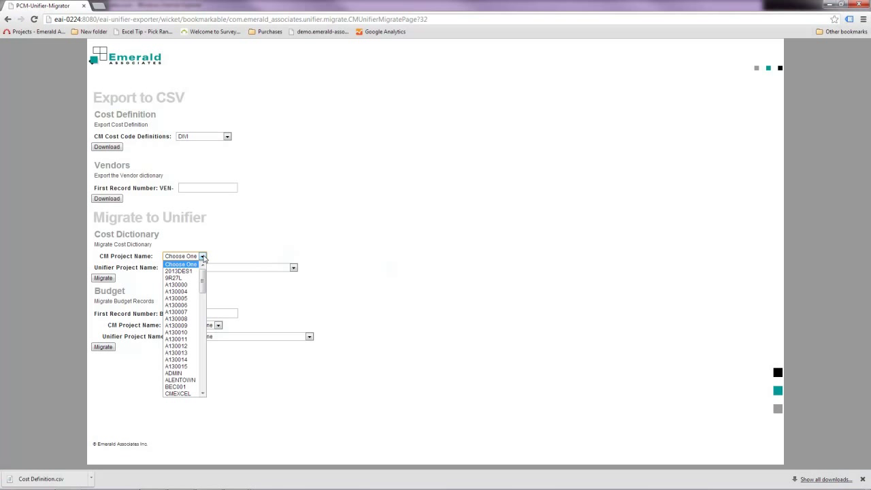
key("d")
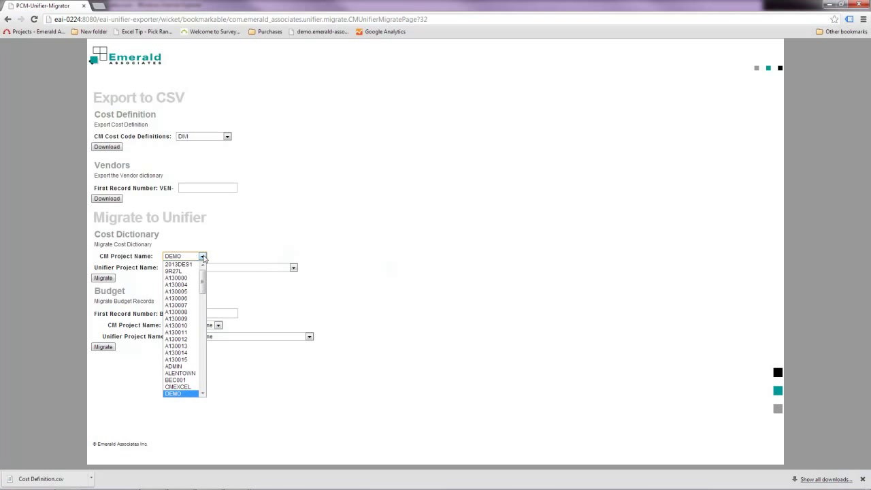
left_click(188, 394)
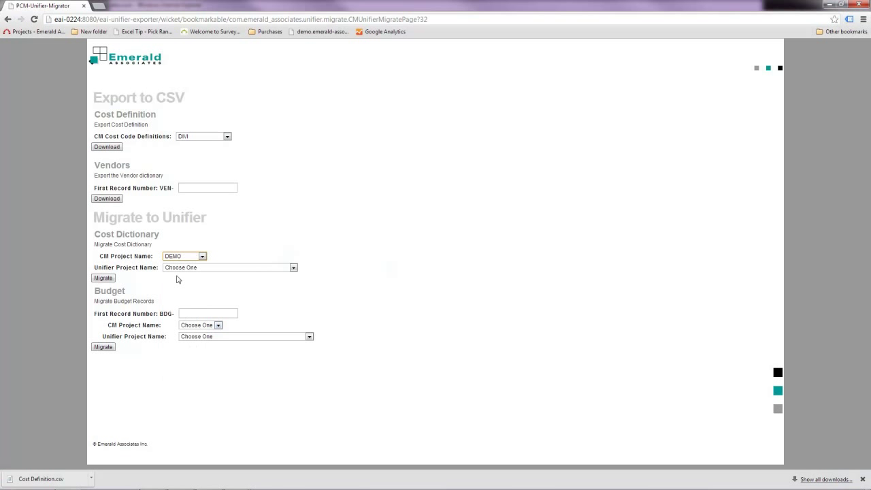
Target PT-001-DEMO1, run the migration and confirm 47 cost codes imported successfully.
left_click(179, 269)
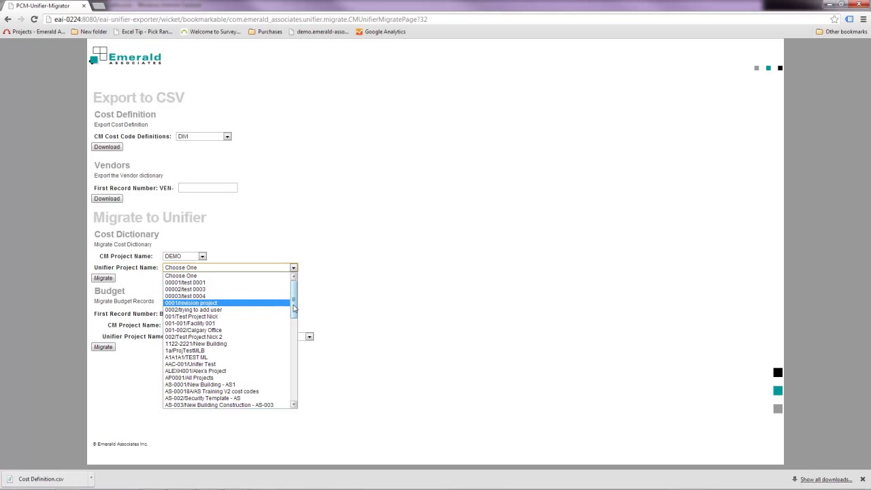
left_click_drag(294, 309, 302, 379)
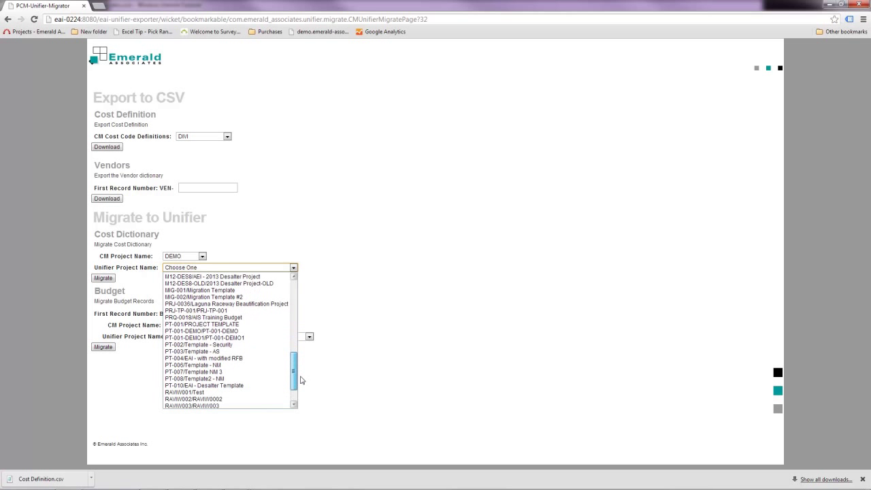
scroll(253, 378, "down", 2)
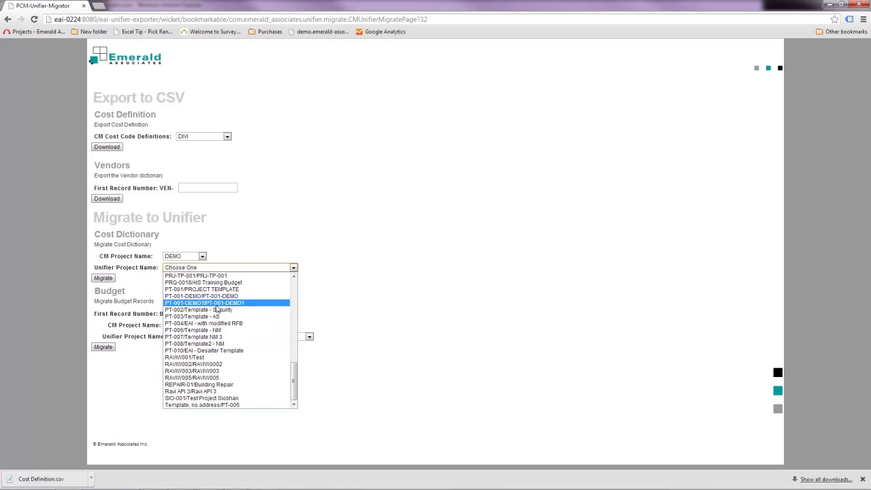
left_click(216, 303)
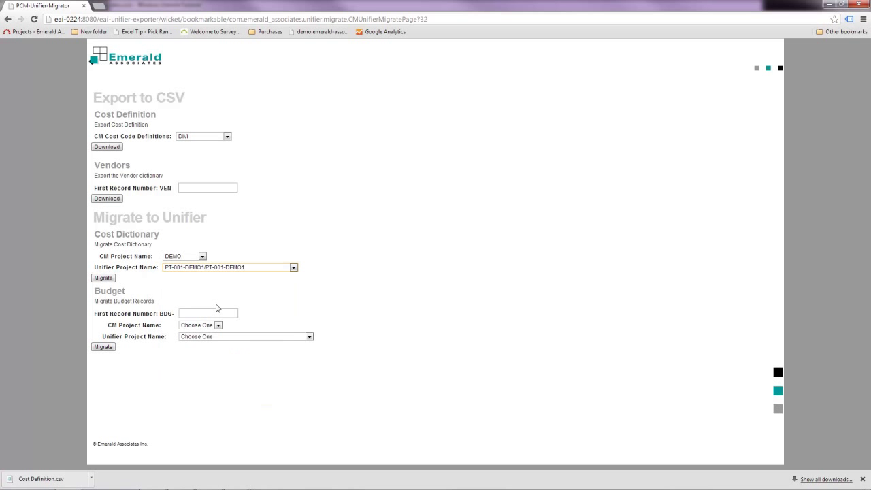
left_click(102, 279)
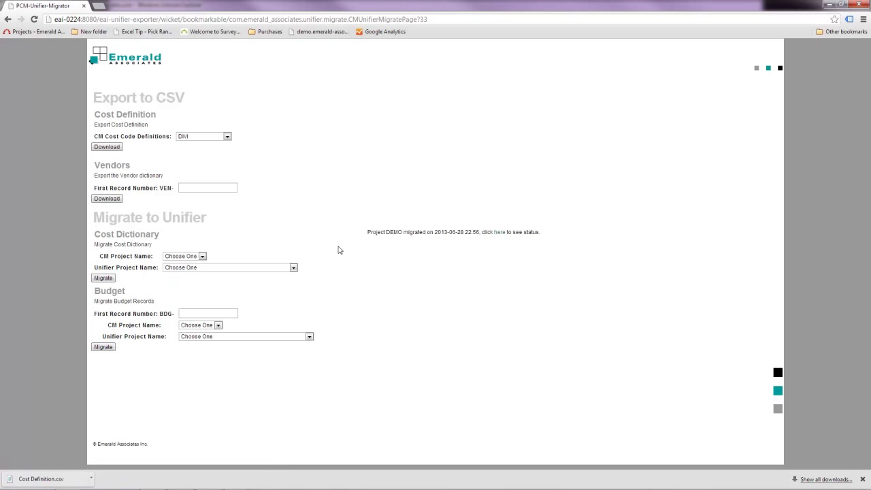
left_click(499, 232)
left_click_drag(360, 172, 388, 172)
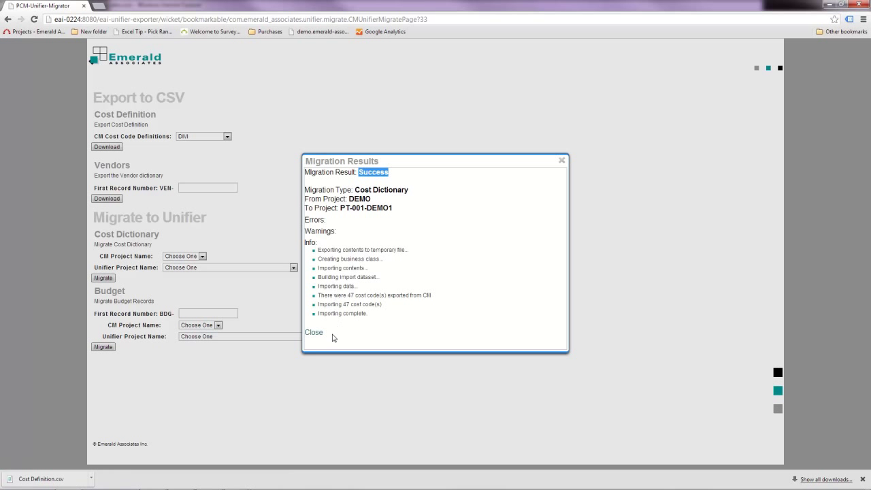
left_click(562, 163)
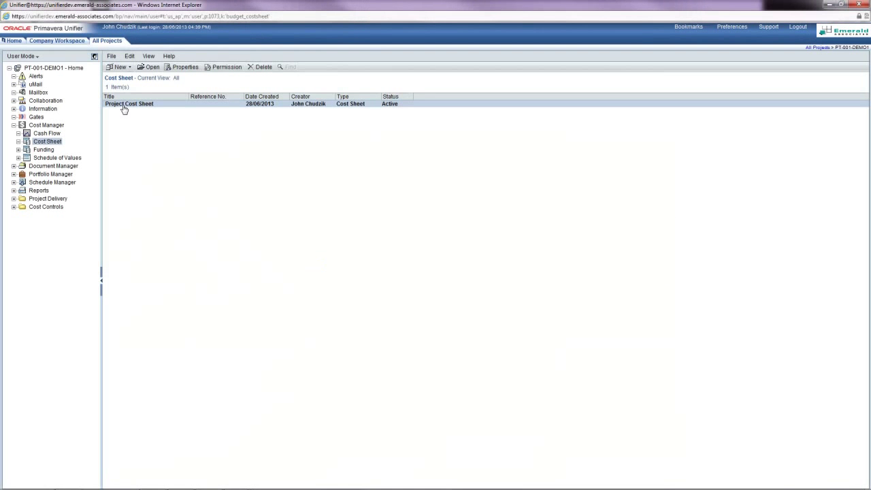
Open the Project Cost Sheet and scroll its migrated WBS codes, e.g. 01-01100-O Summary.
double_click(123, 106)
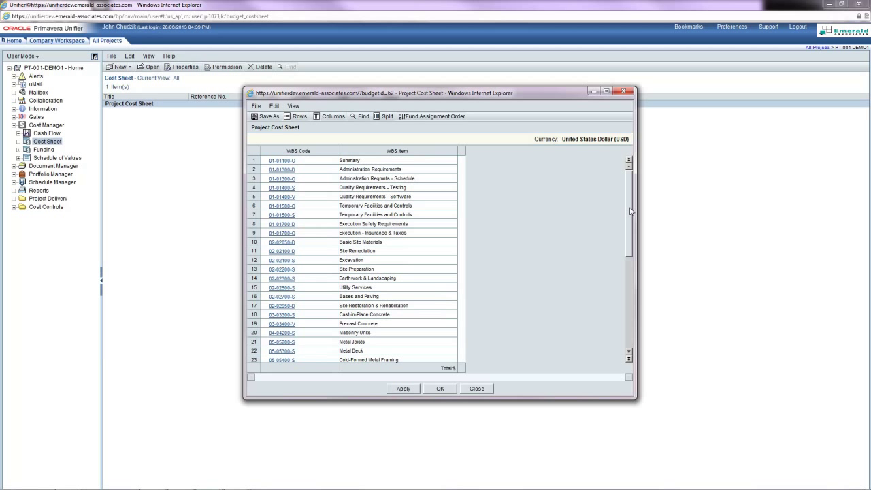
left_click_drag(628, 211, 629, 279)
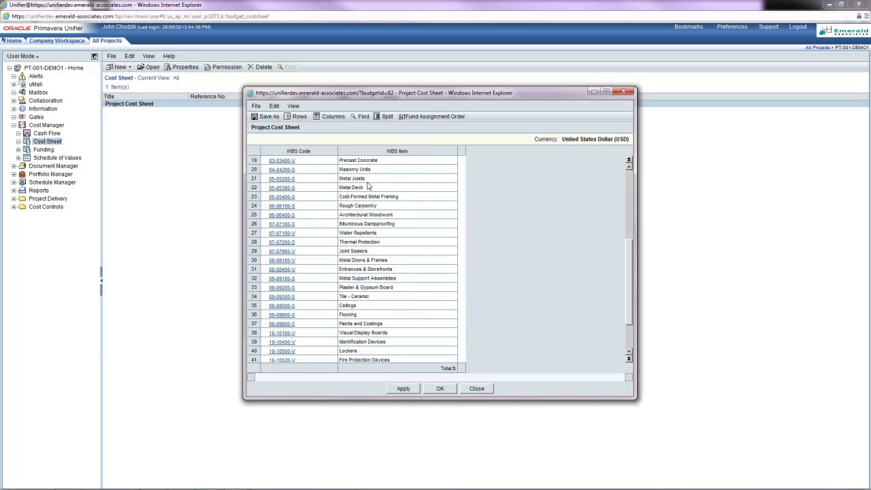